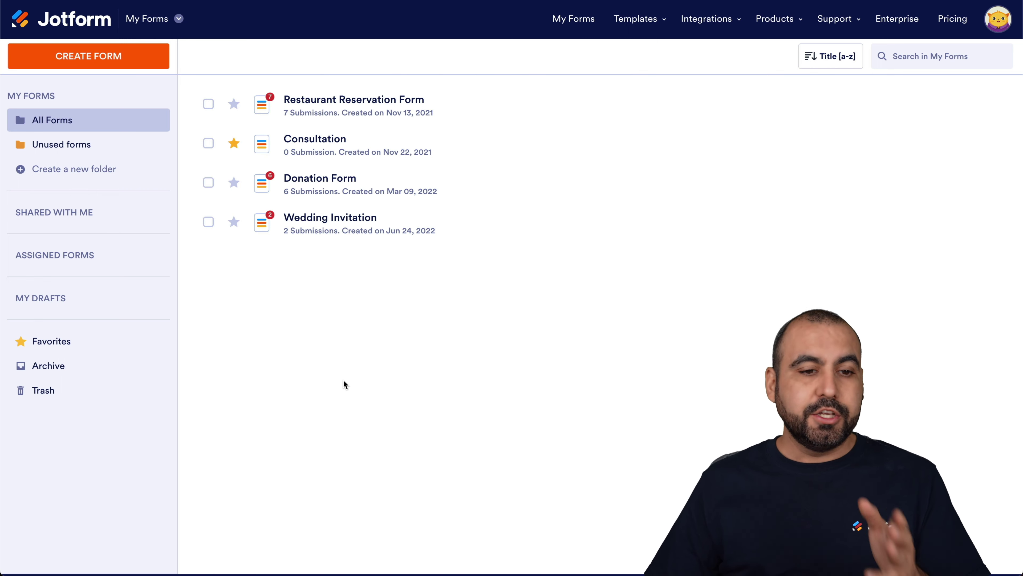
Start a new form from the My Forms page with Create Form
click(106, 65)
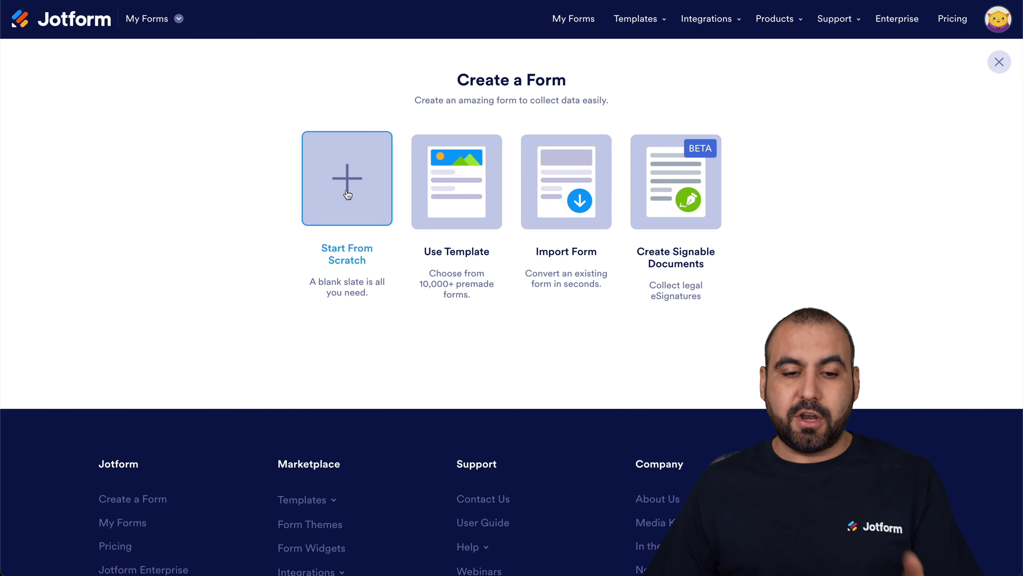
Build the form from the General Inquiry Contact Form template under Contact Forms
click(434, 194)
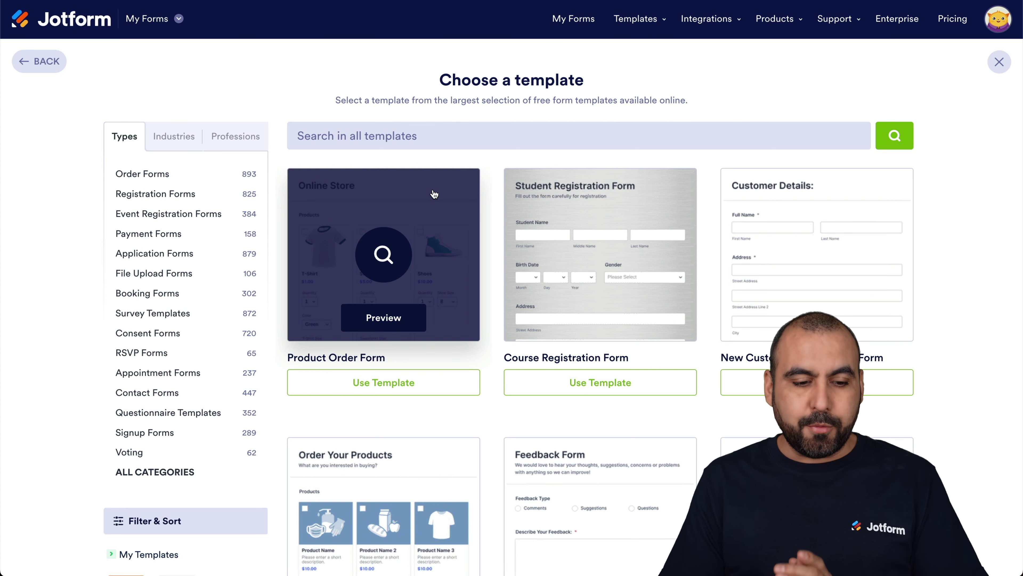
click(173, 397)
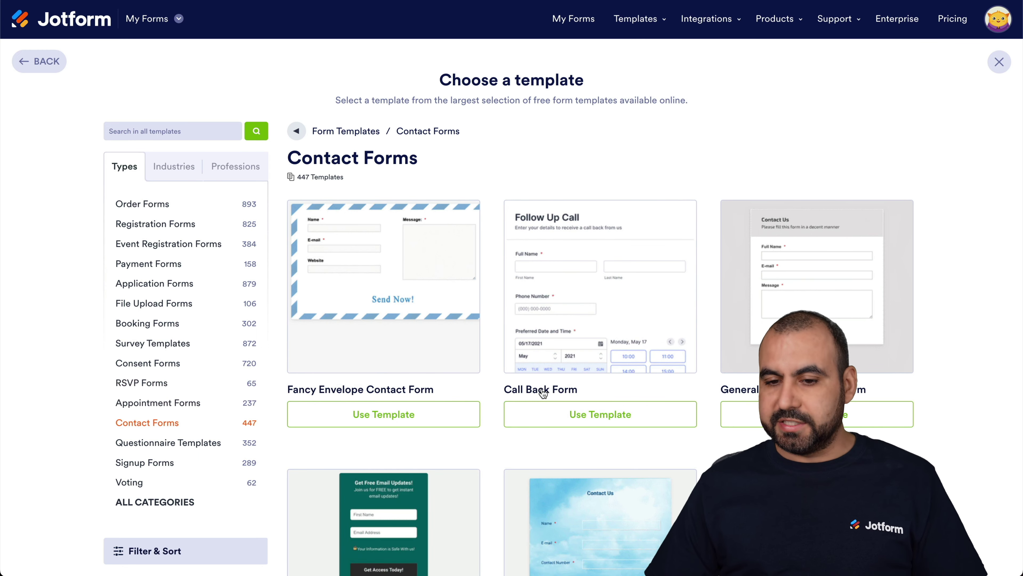
scroll(883, 297, down, 1)
scroll(810, 292, down, 2)
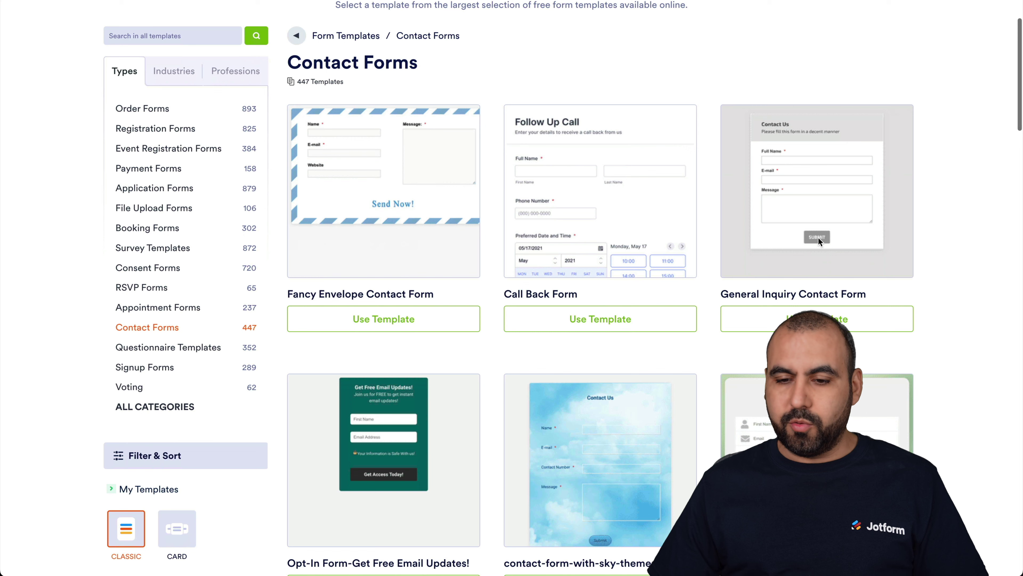
click(817, 318)
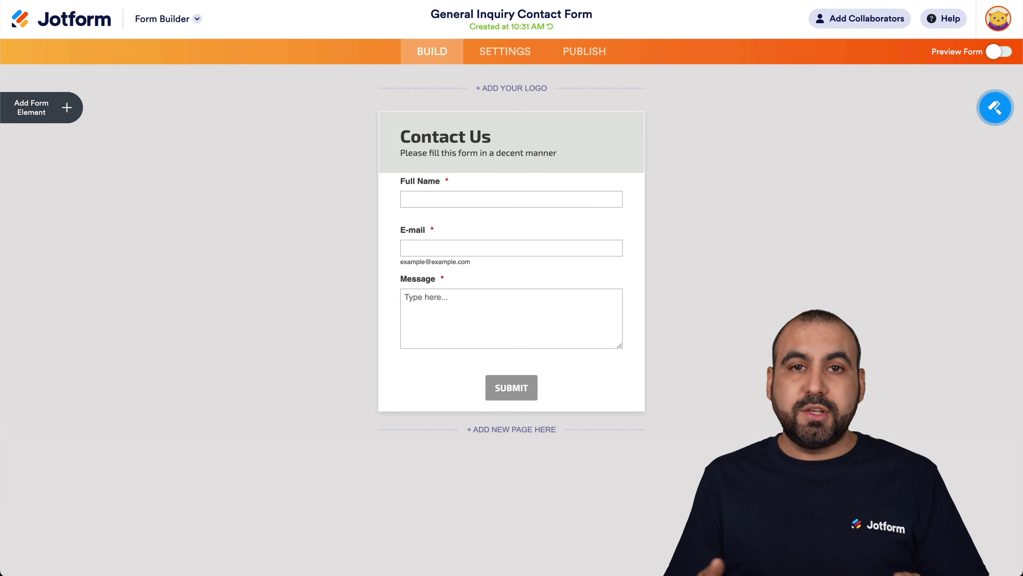
Check the Full Name, E-mail and Message fields, then go to Publish > Platforms
click(514, 207)
click(510, 246)
click(513, 319)
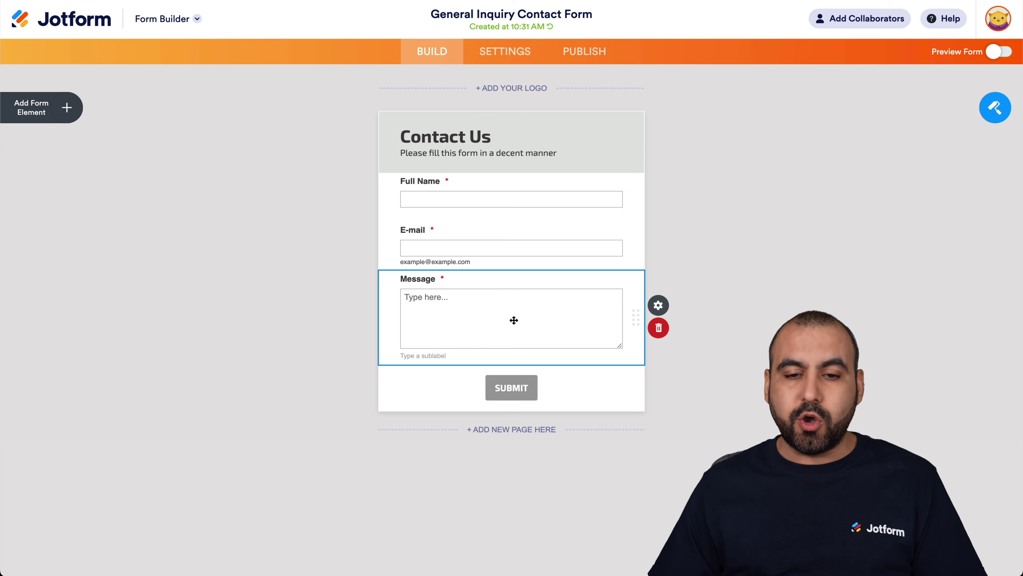
click(581, 60)
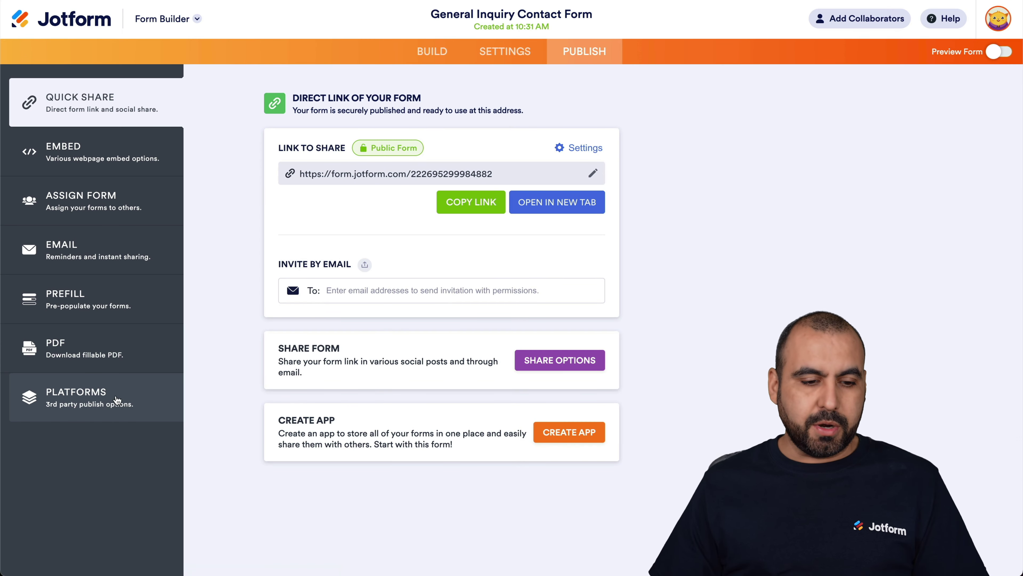
click(91, 399)
Find Squarespace among the platforms with a search for 'sq' and copy its embed code
click(354, 136)
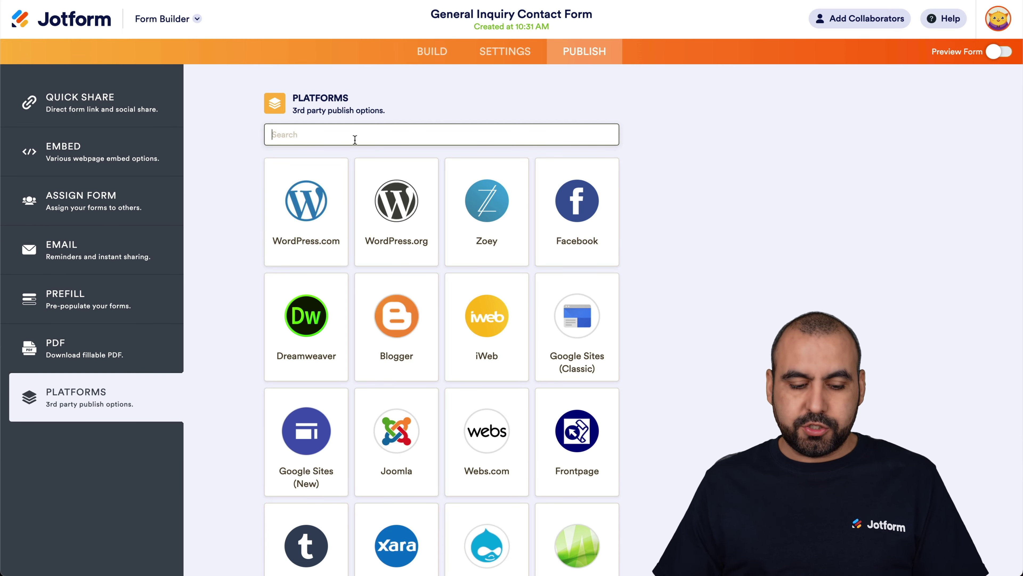
text(square)
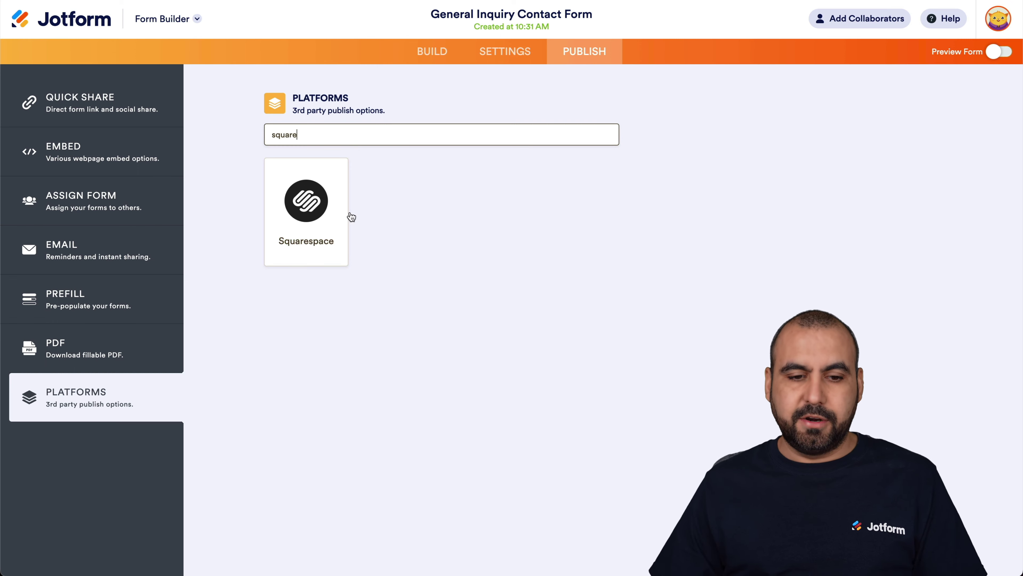
click(318, 185)
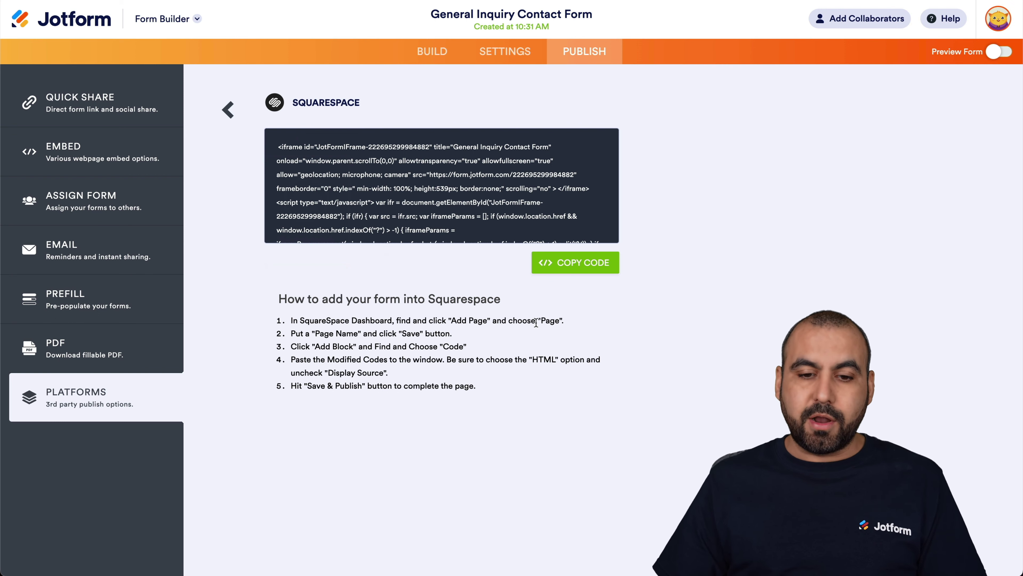
click(580, 266)
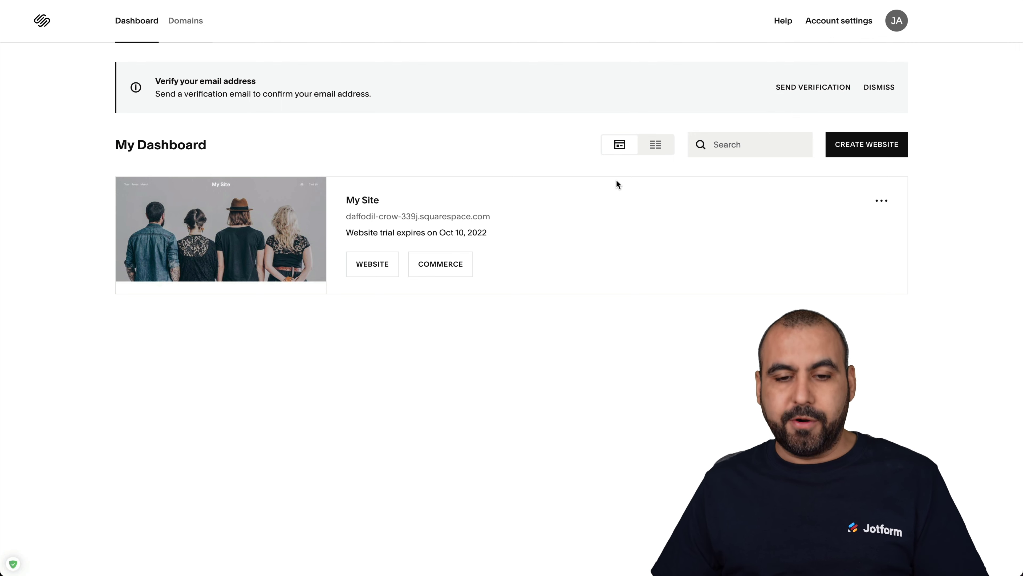
Open the My Site website's Pages list and start editing the Home page
click(373, 269)
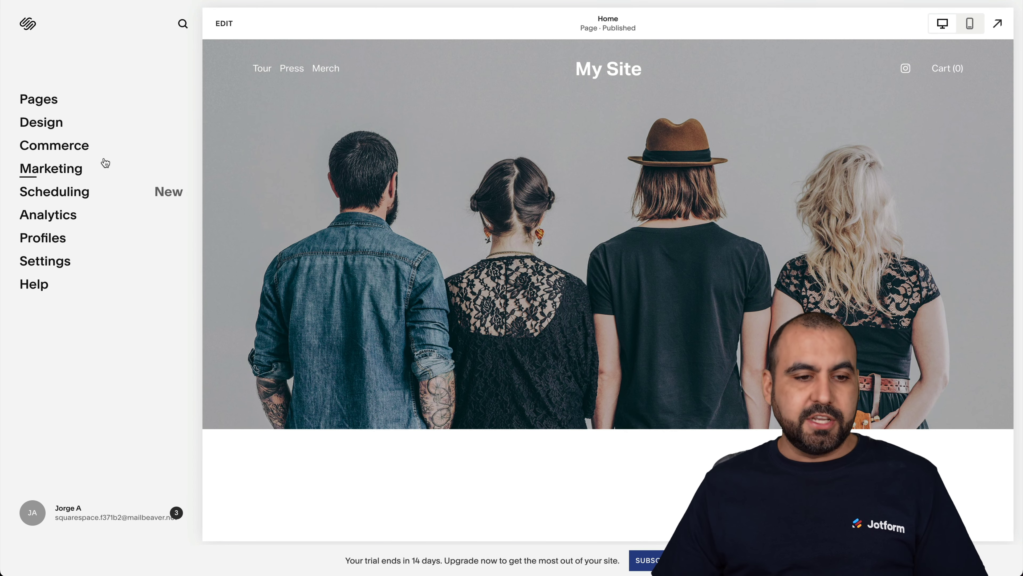
click(38, 104)
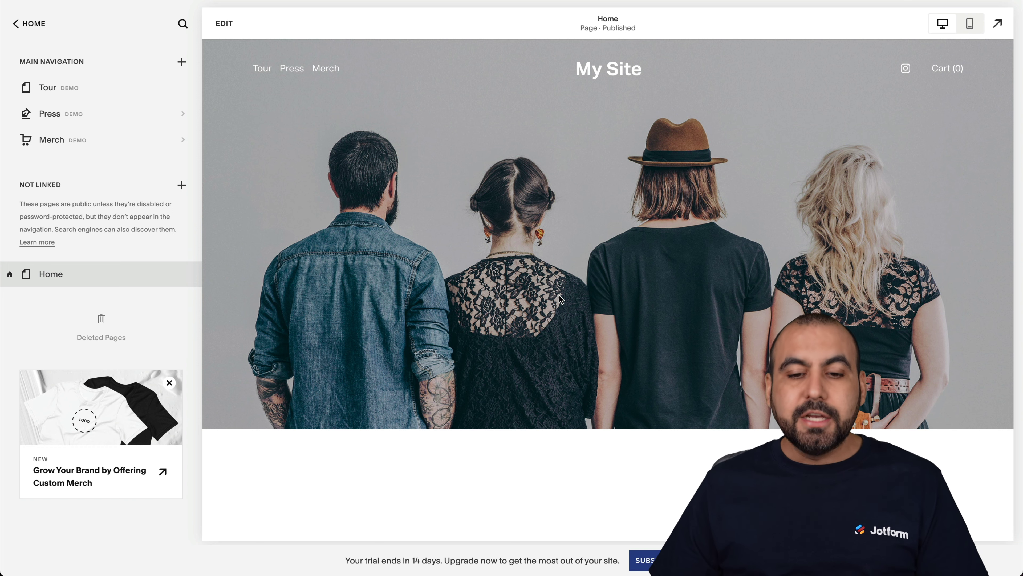
click(566, 276)
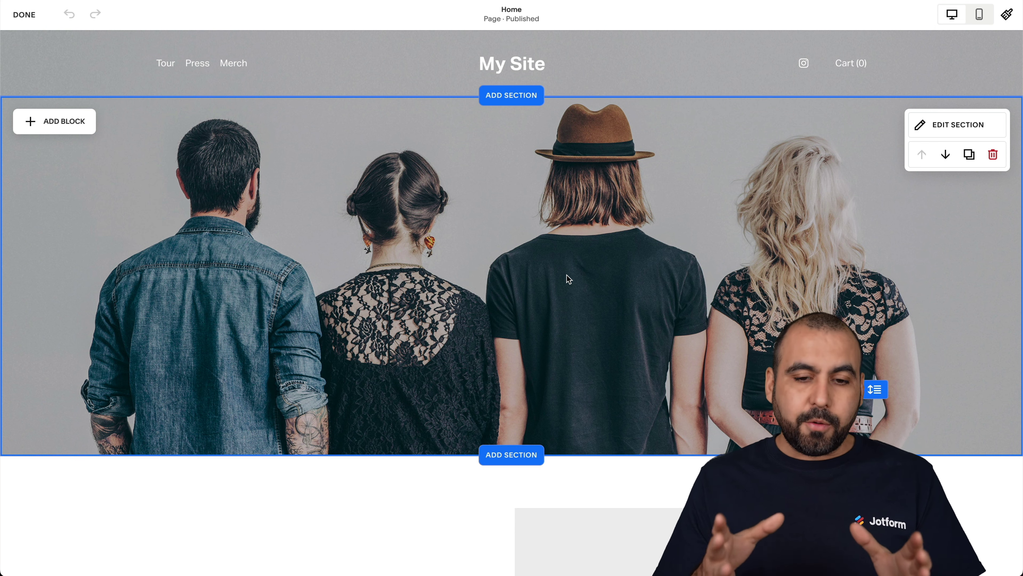
scroll(567, 274, down, 5)
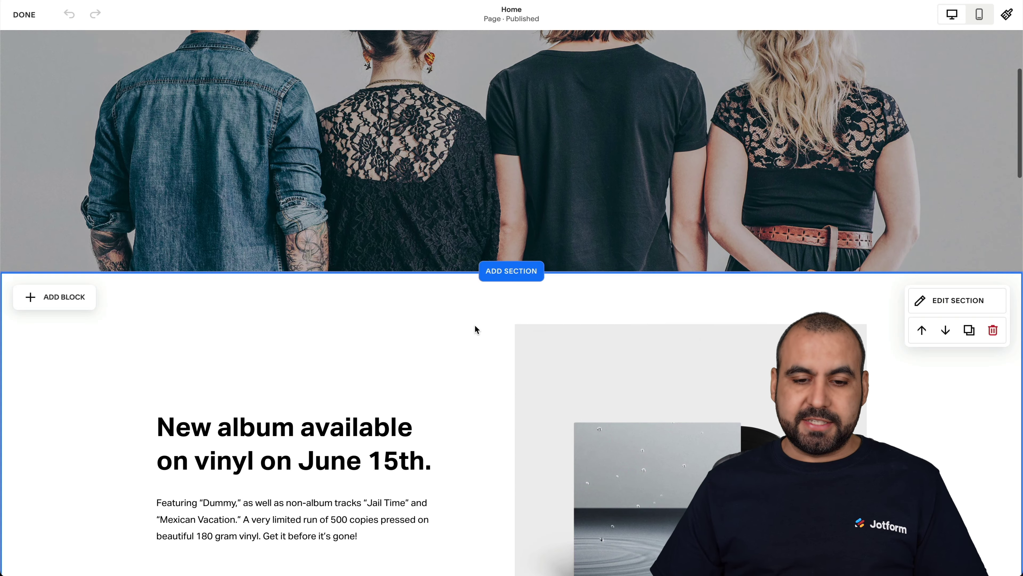
scroll(464, 282, down, 8)
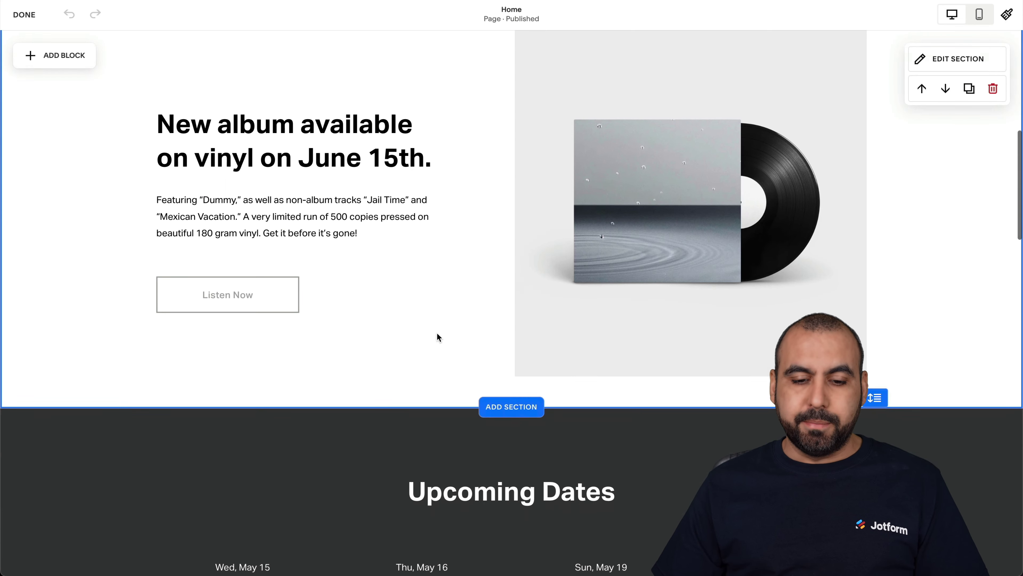
scroll(393, 165, up, 5)
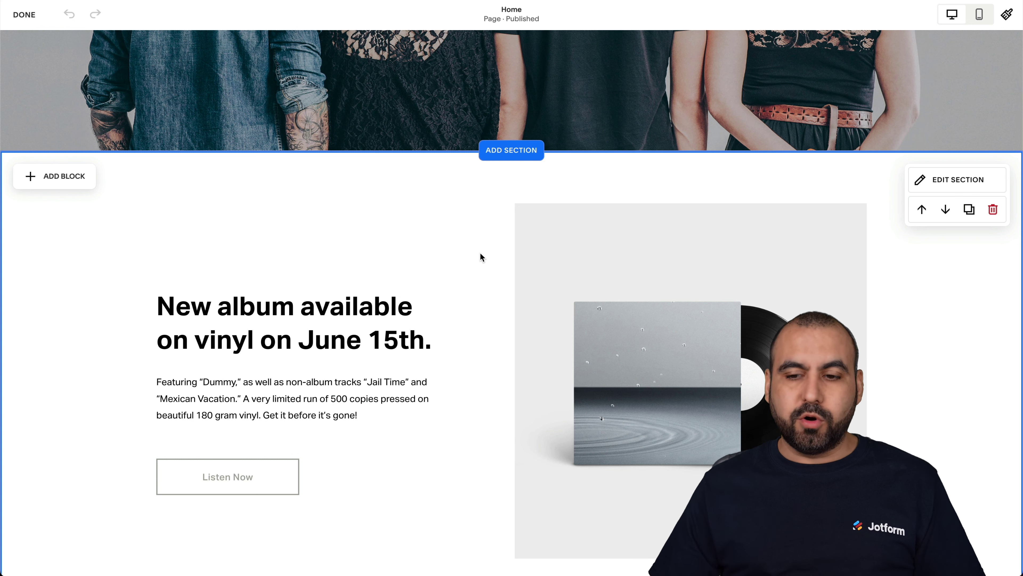
Add a Code block to the album section and drag it higher
click(71, 186)
text(code)
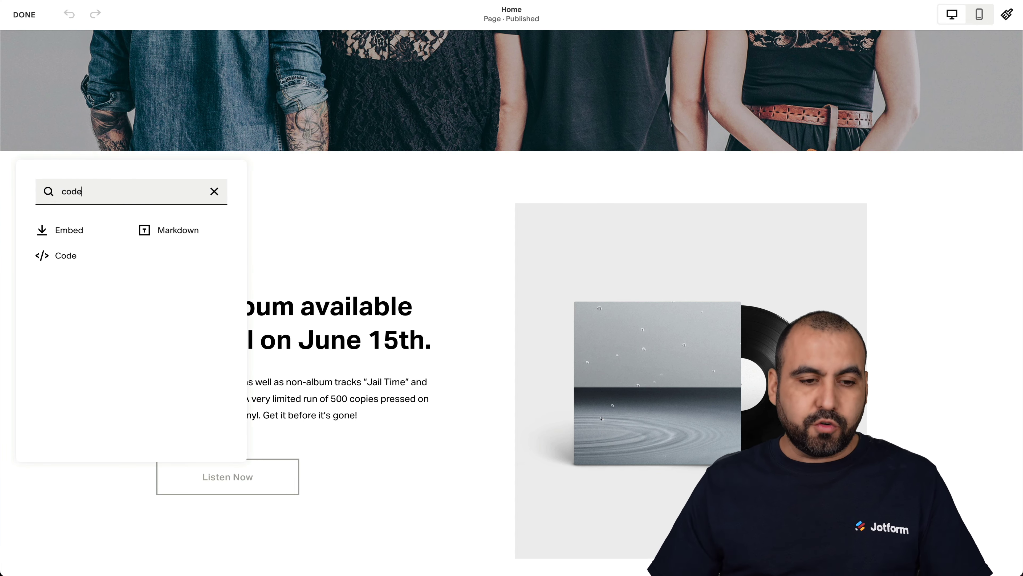
click(80, 258)
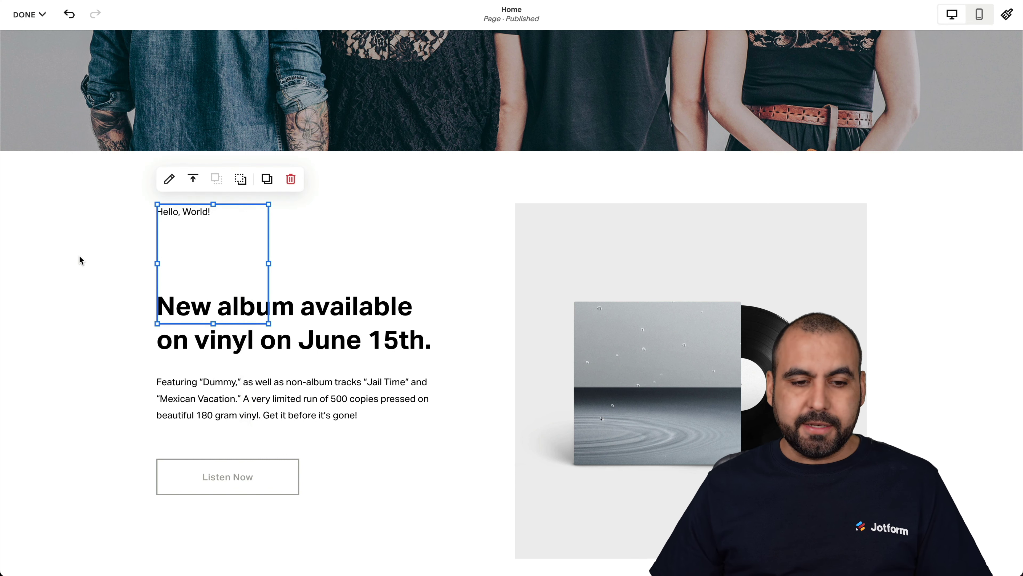
drag(200, 233, 286, 204)
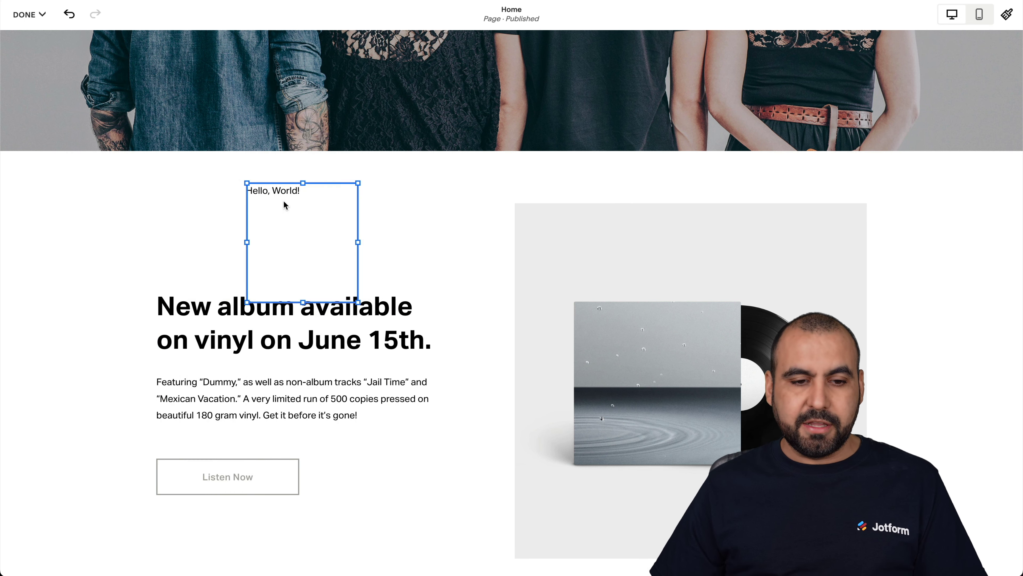
Delete the album heading, description and Listen Now button, then open the Code block's HTML editor
click(204, 330)
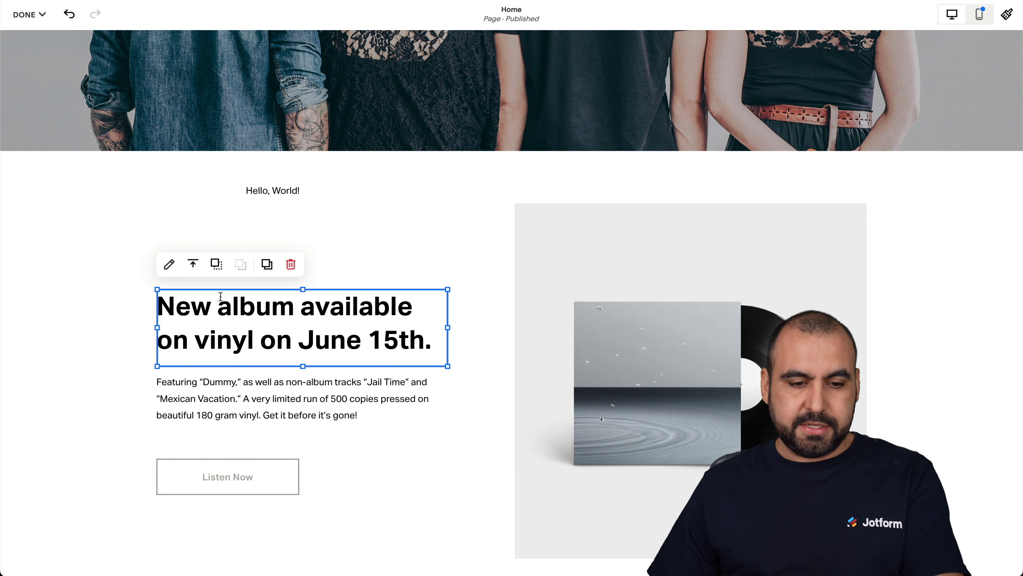
click(291, 265)
click(574, 322)
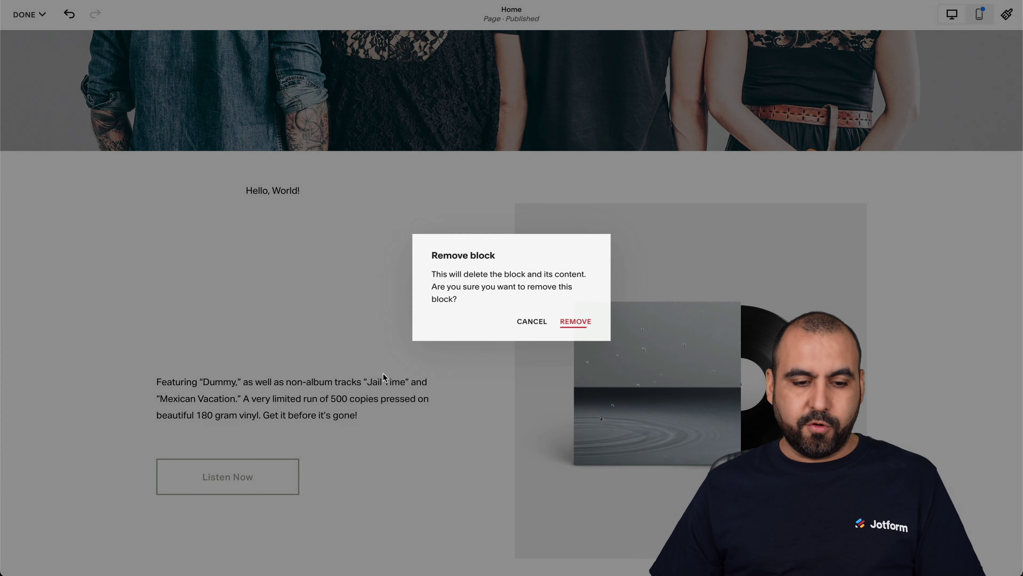
click(244, 349)
click(574, 323)
click(235, 474)
click(276, 435)
click(574, 322)
drag(283, 201, 251, 229)
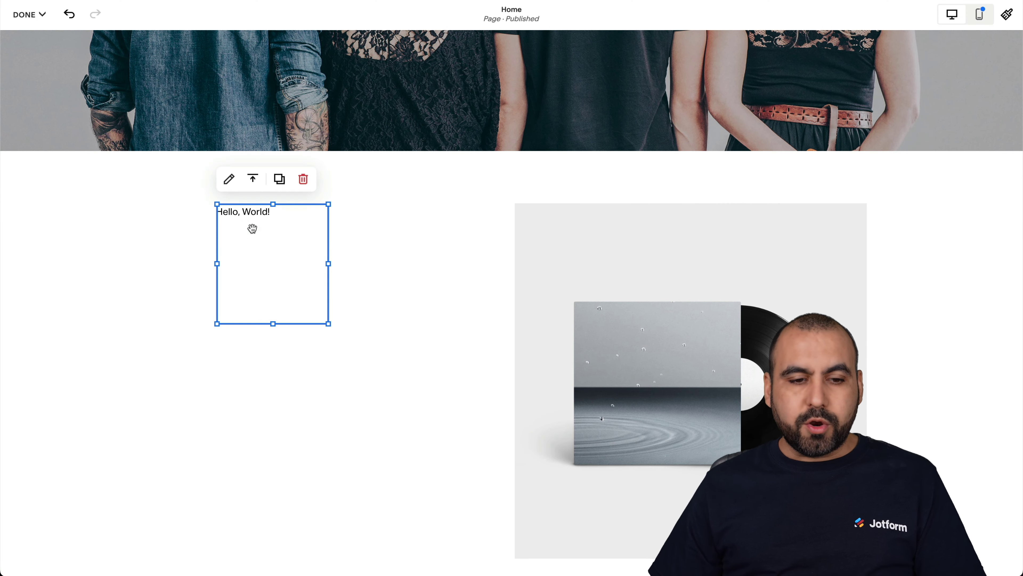
click(229, 183)
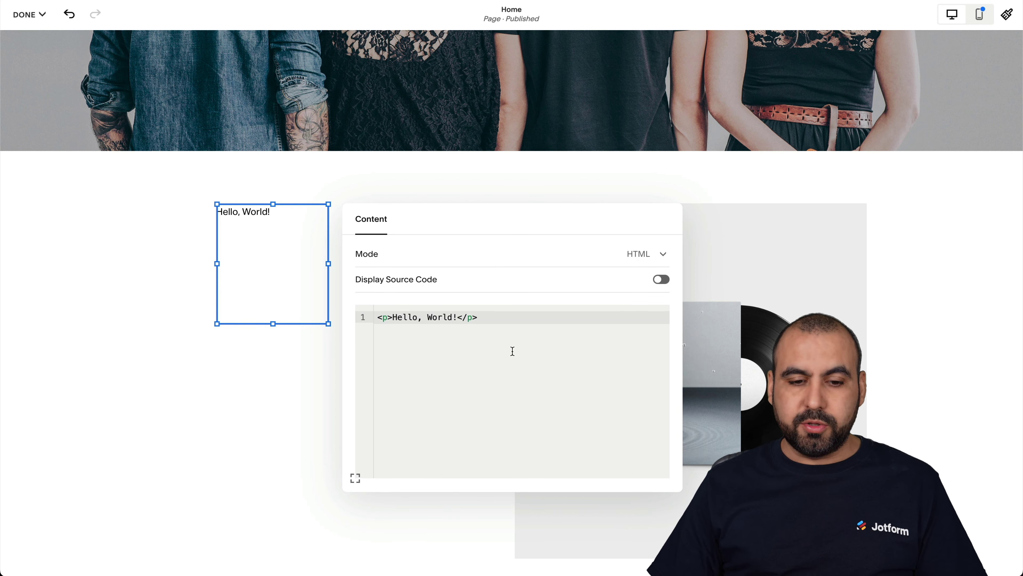
Replace the Hello, World! placeholder with the pasted Jotform embed code
drag(480, 322, 391, 318)
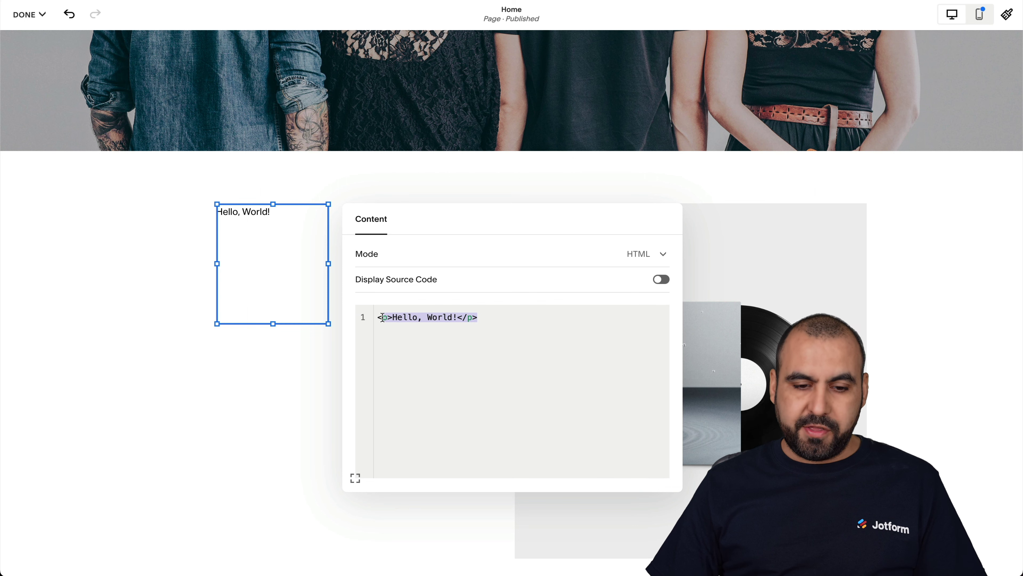
key(BackSpace)
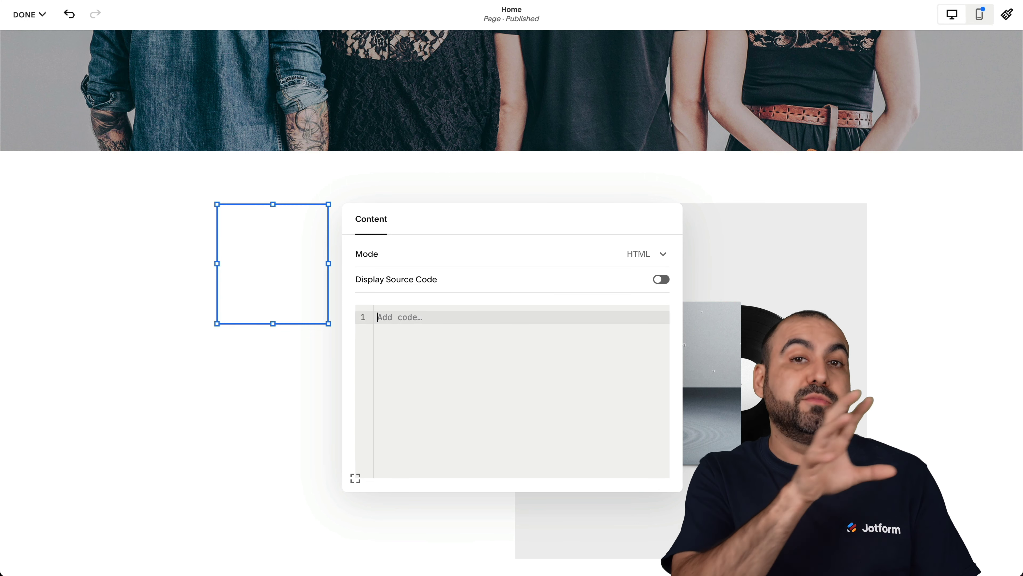
key(ctrl+v)
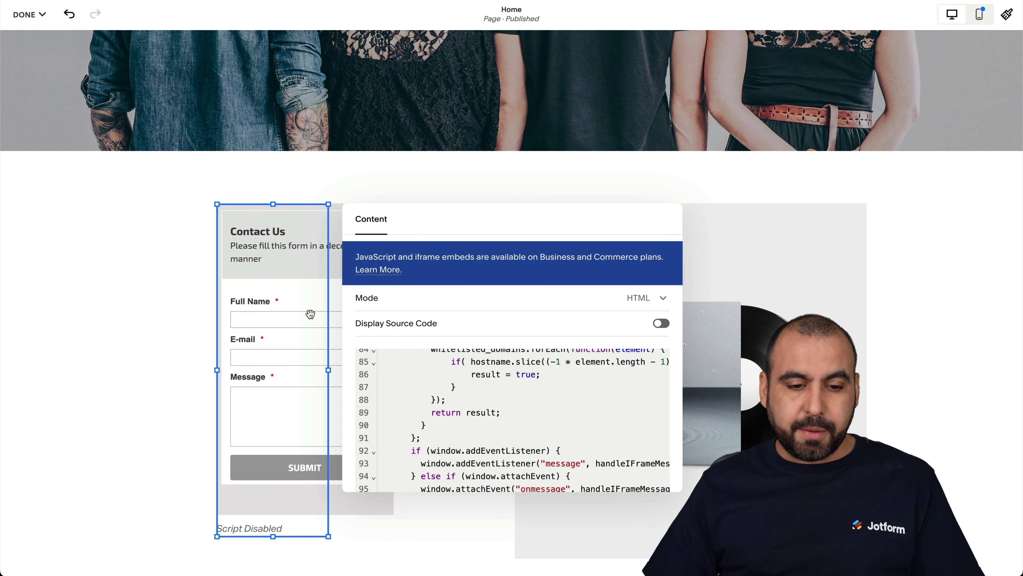
click(182, 299)
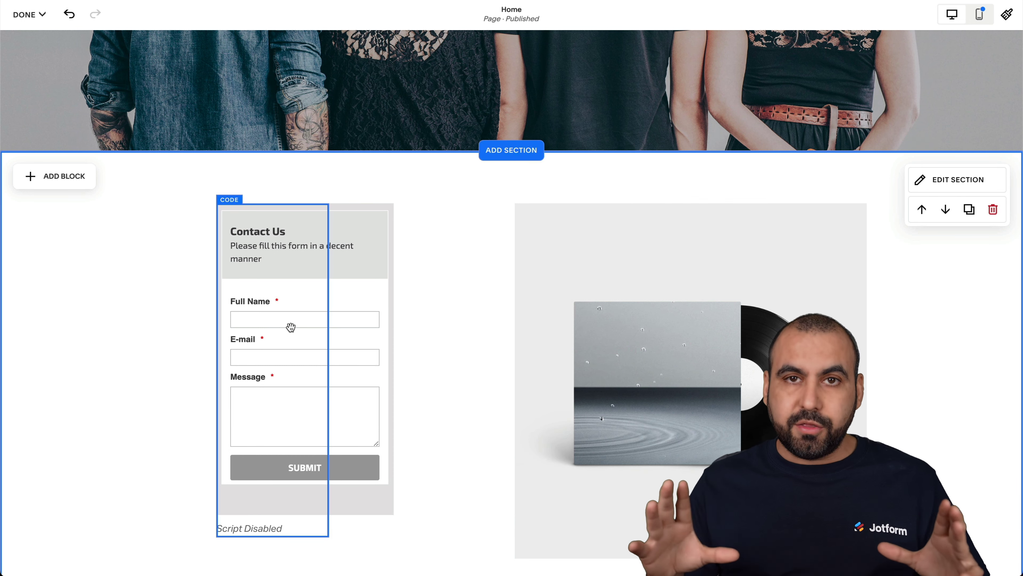
Move the Contact Us form block to the section's left and enlarge its width and height
click(277, 321)
drag(328, 370, 487, 356)
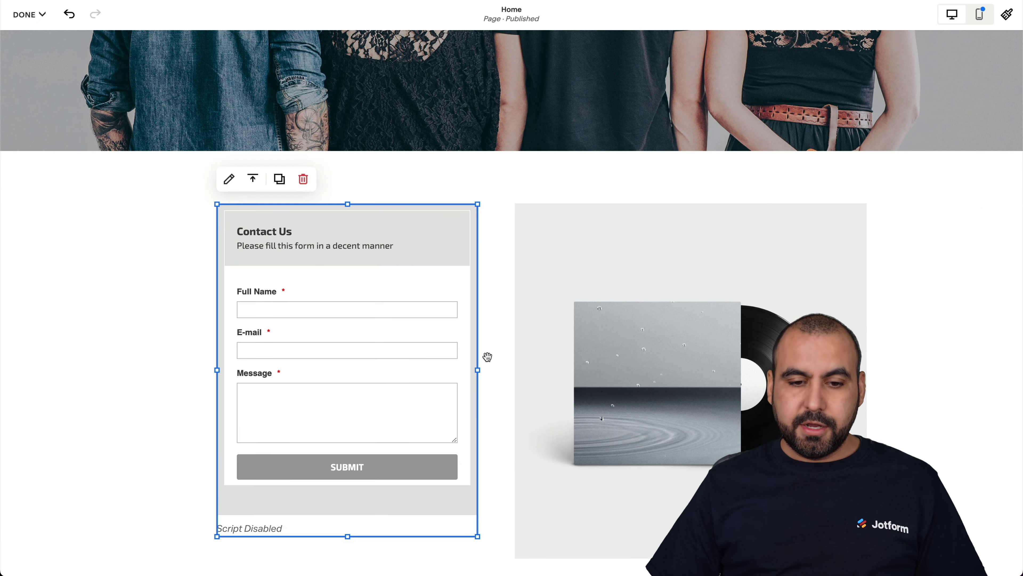
drag(416, 355, 522, 285)
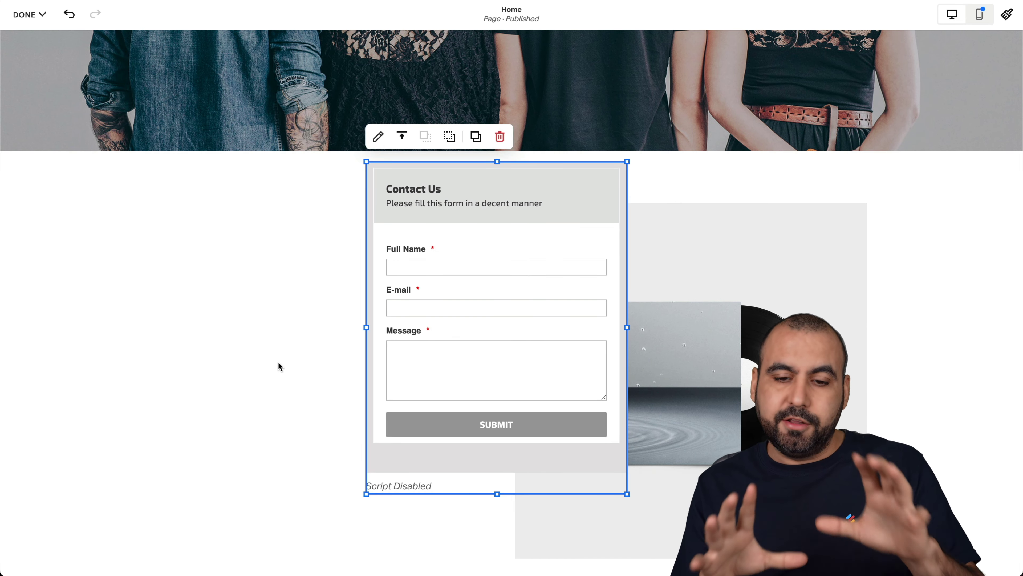
drag(445, 320, 240, 357)
drag(258, 323, 260, 341)
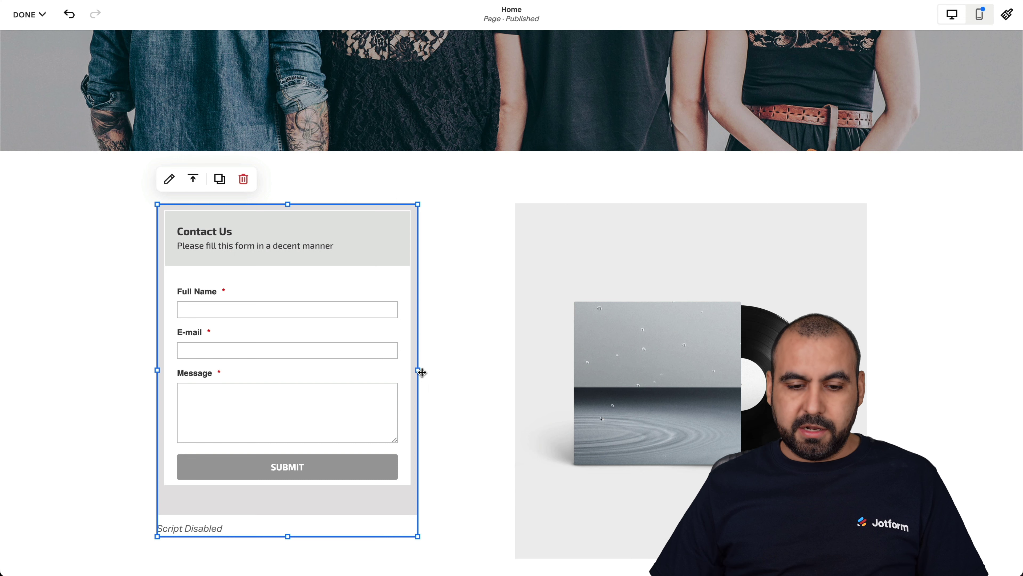
drag(421, 371, 477, 370)
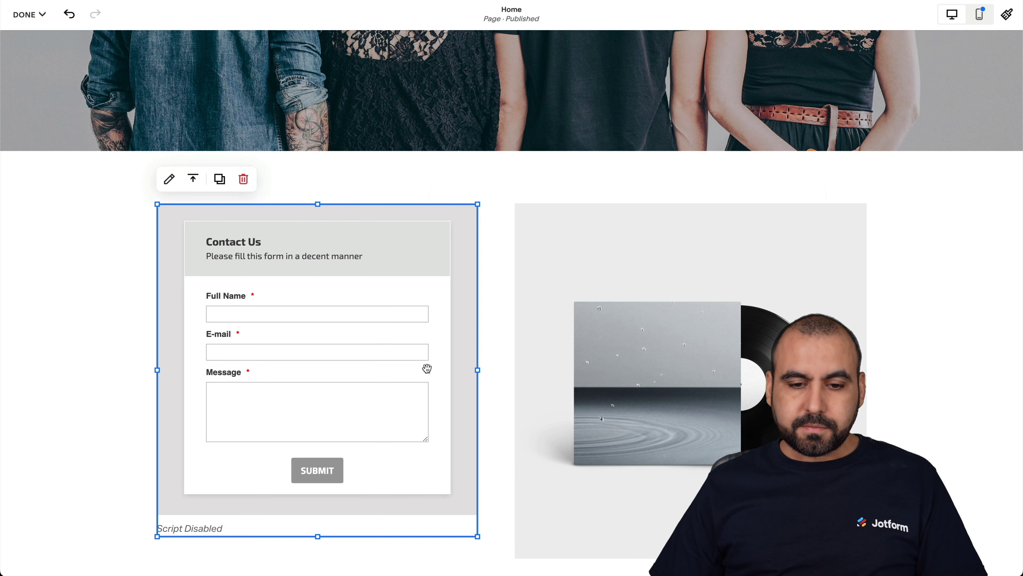
scroll(422, 458, down, 3)
drag(317, 476, 318, 488)
drag(485, 487, 507, 487)
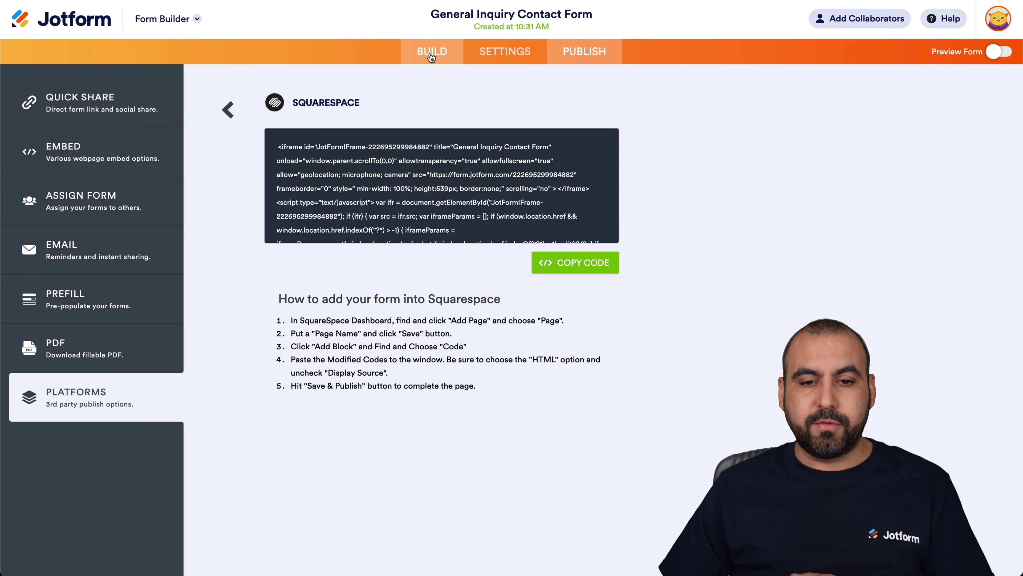
In the Form Designer, try the blue colour scheme, then apply the Sunset Hair theme
click(431, 53)
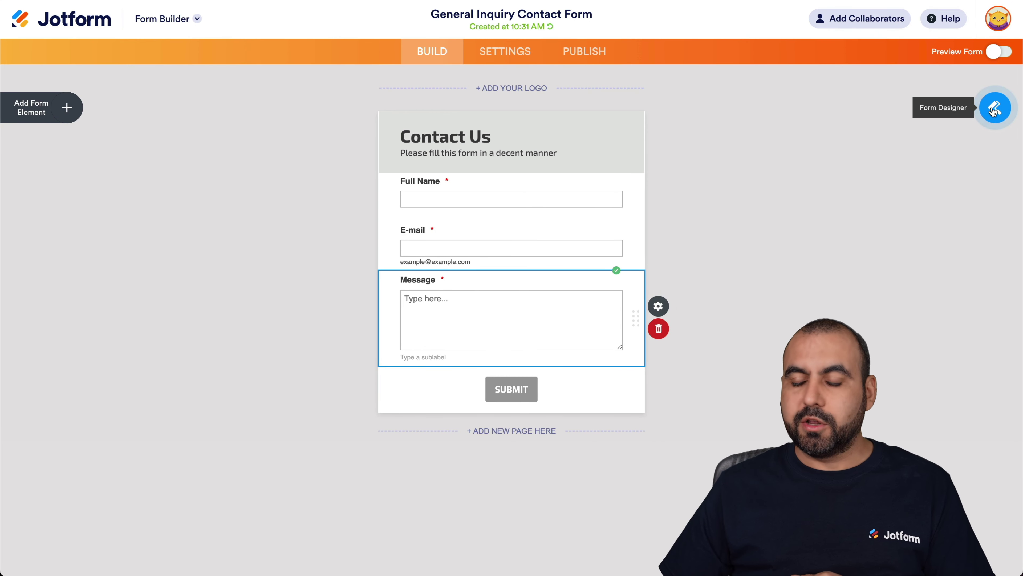
click(993, 109)
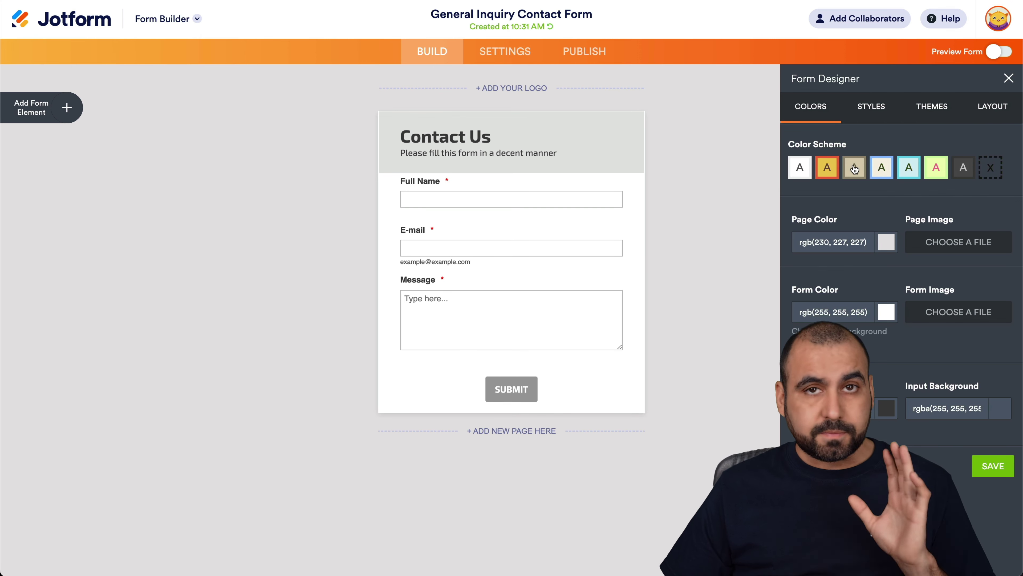
click(881, 169)
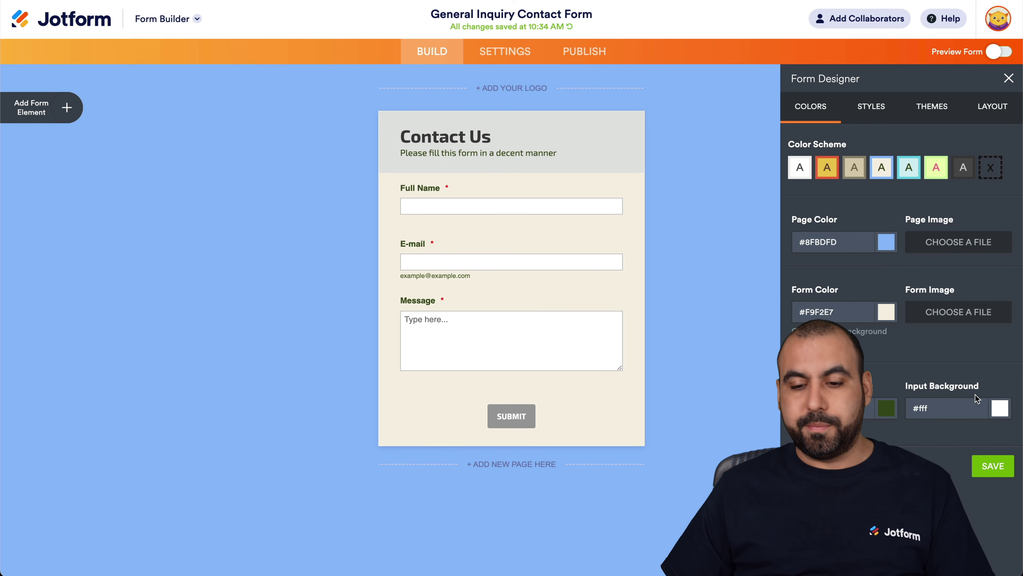
click(888, 99)
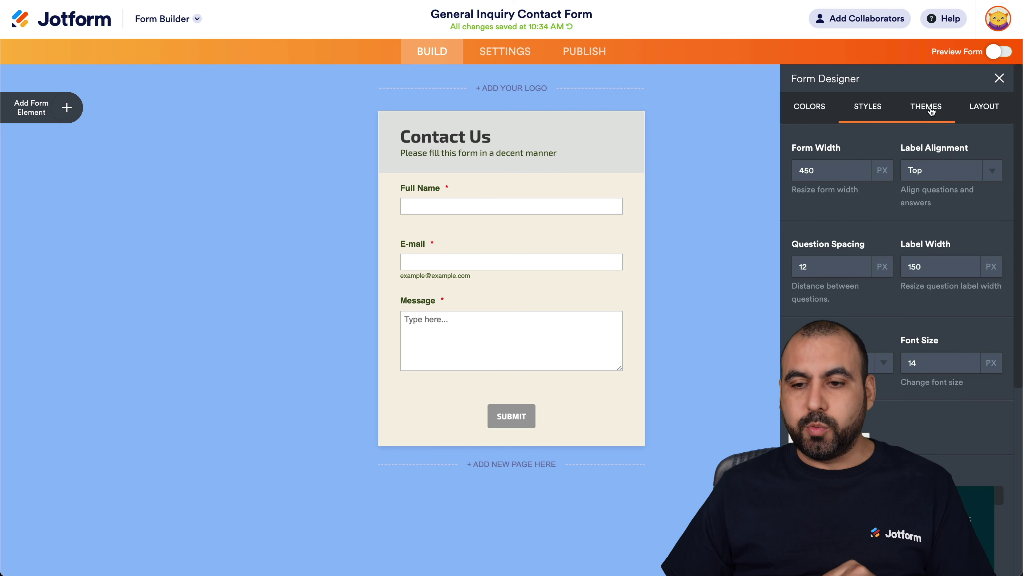
click(943, 275)
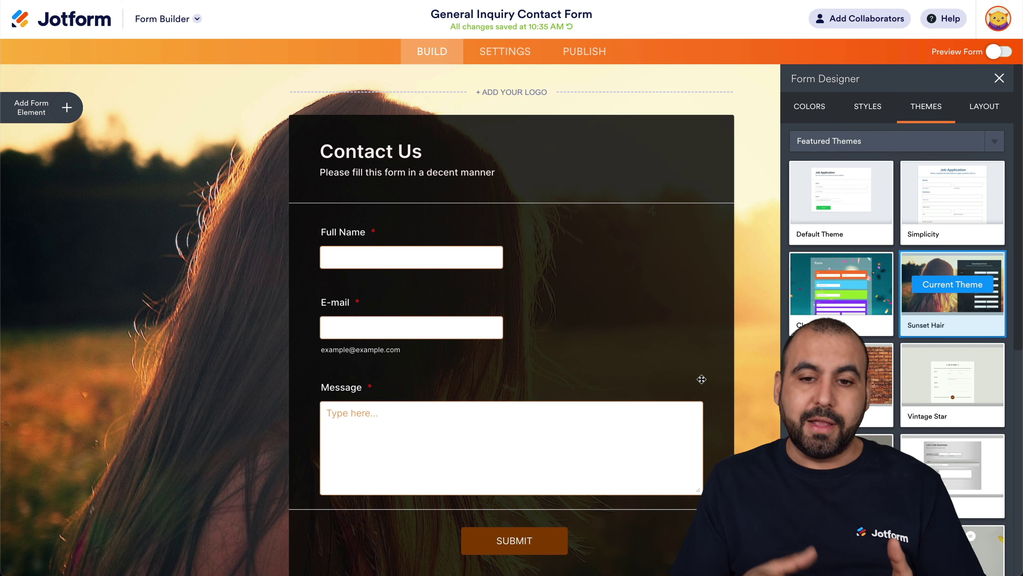
Copy the Squarespace embed code again and select the form's code block on the Home page
click(584, 52)
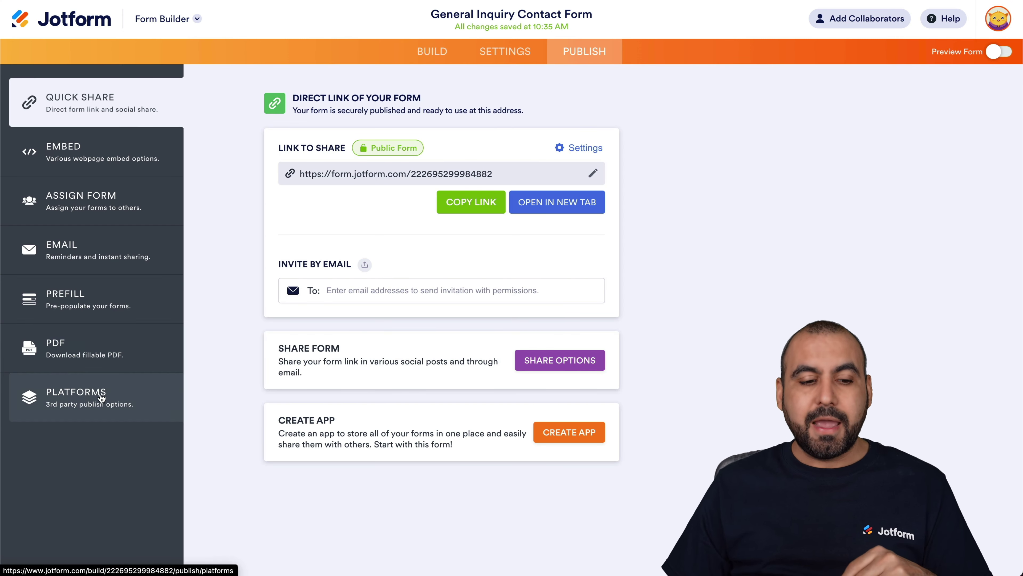
click(76, 397)
click(331, 136)
text(sq)
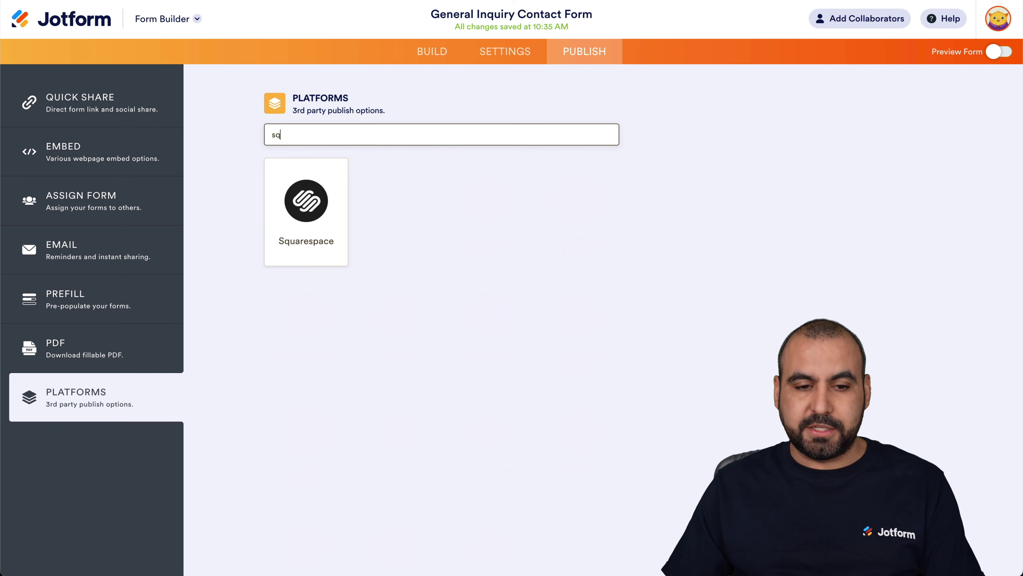
click(274, 239)
click(574, 263)
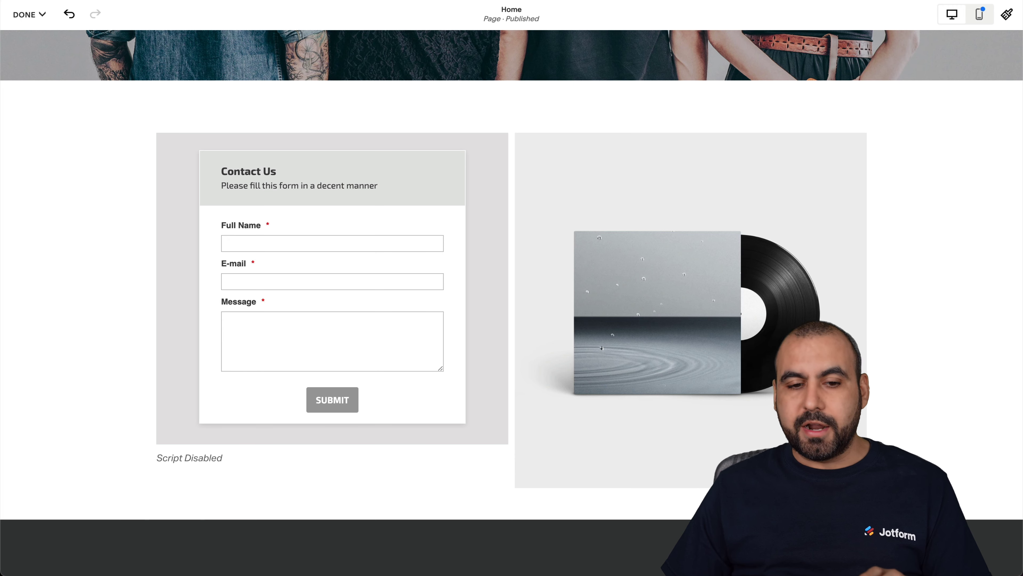
click(258, 199)
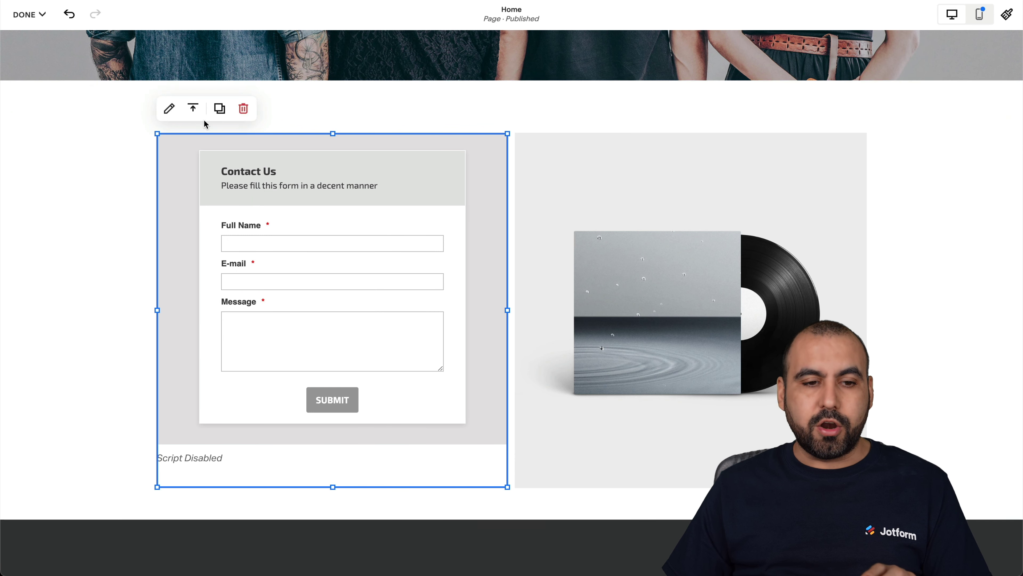
Replace the code block's old embed code with the newly copied Sunset Hair version
click(169, 111)
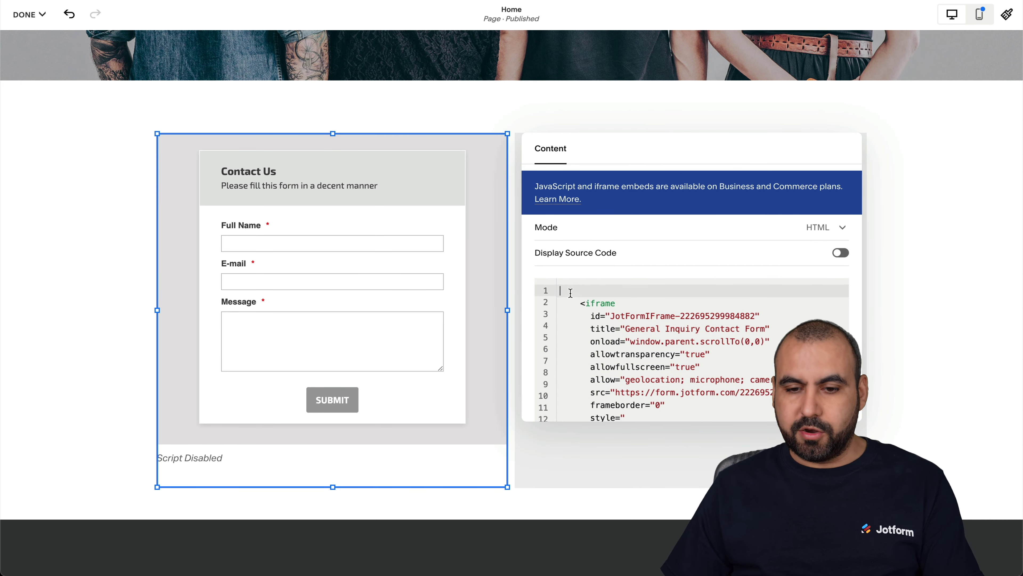
key(ctrl+a)
key(BackSpace)
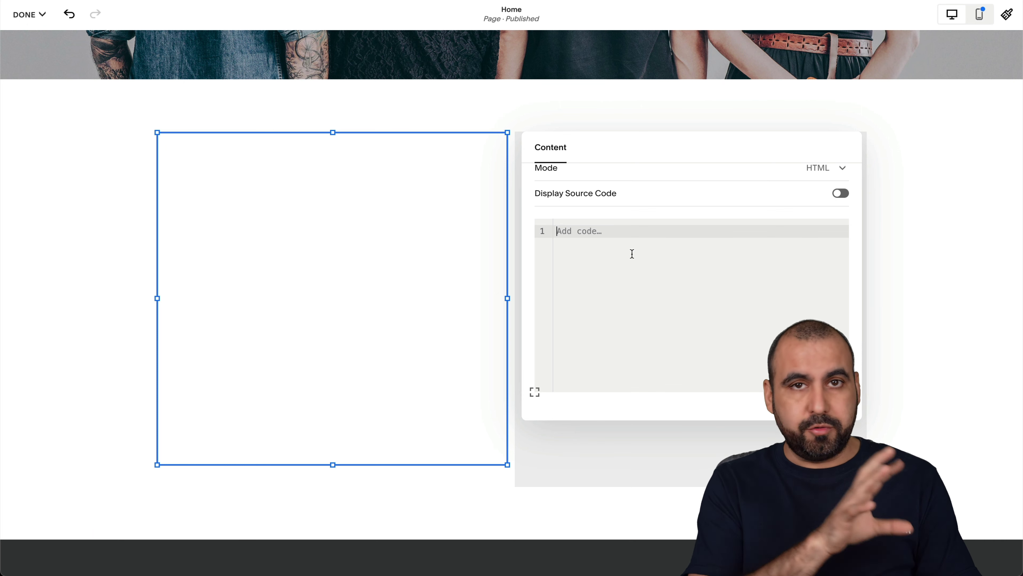
key(ctrl+v)
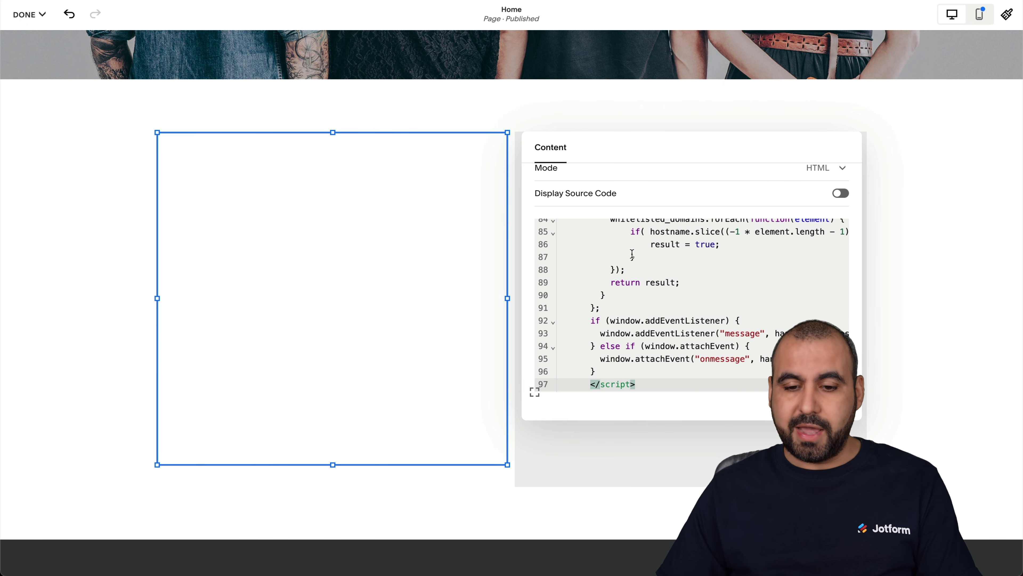
scroll(690, 305, up, 1)
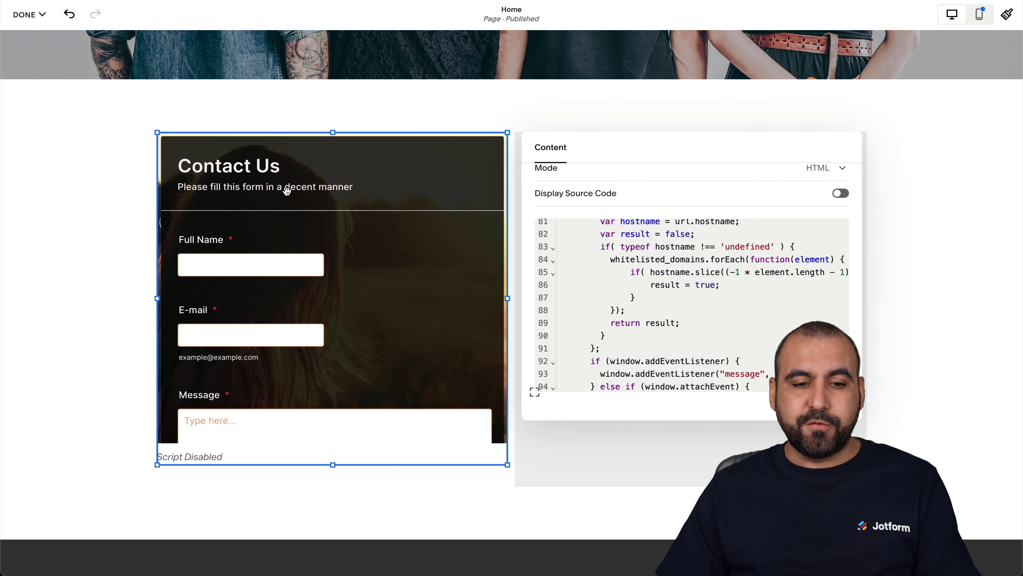